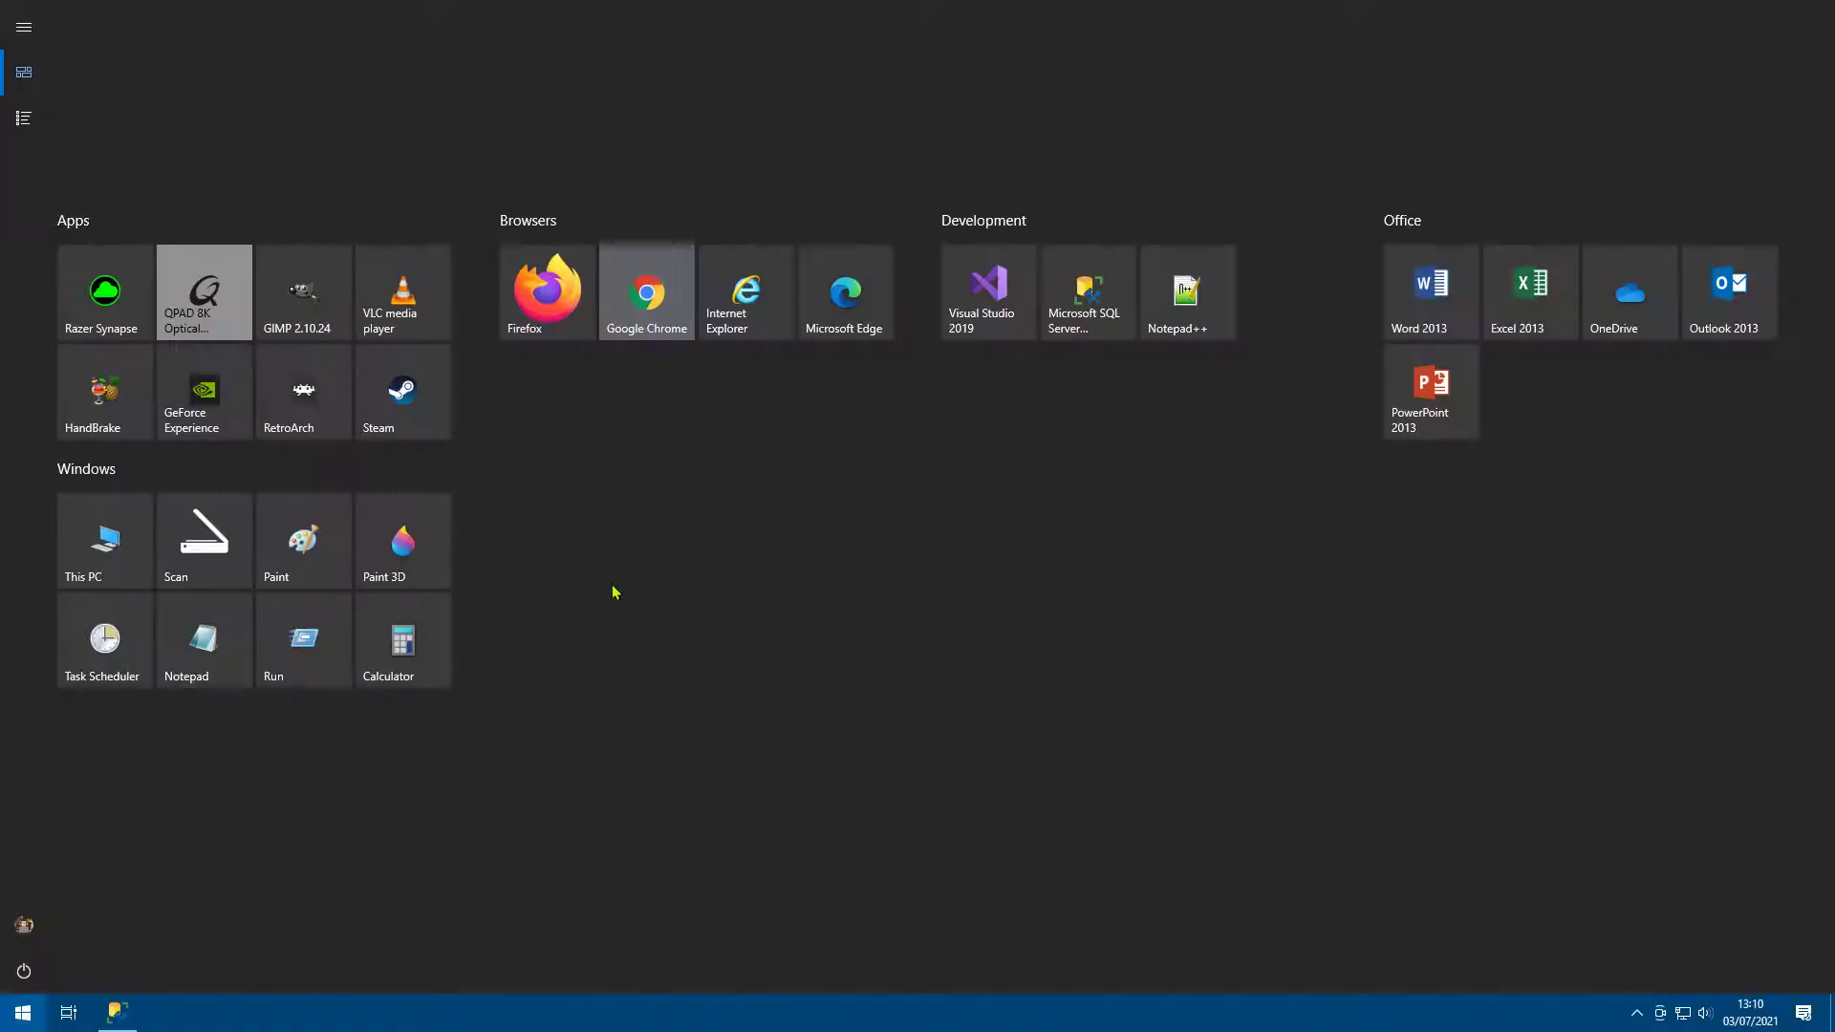
{"action": "left_click", "coordinate": [1191, 309]}
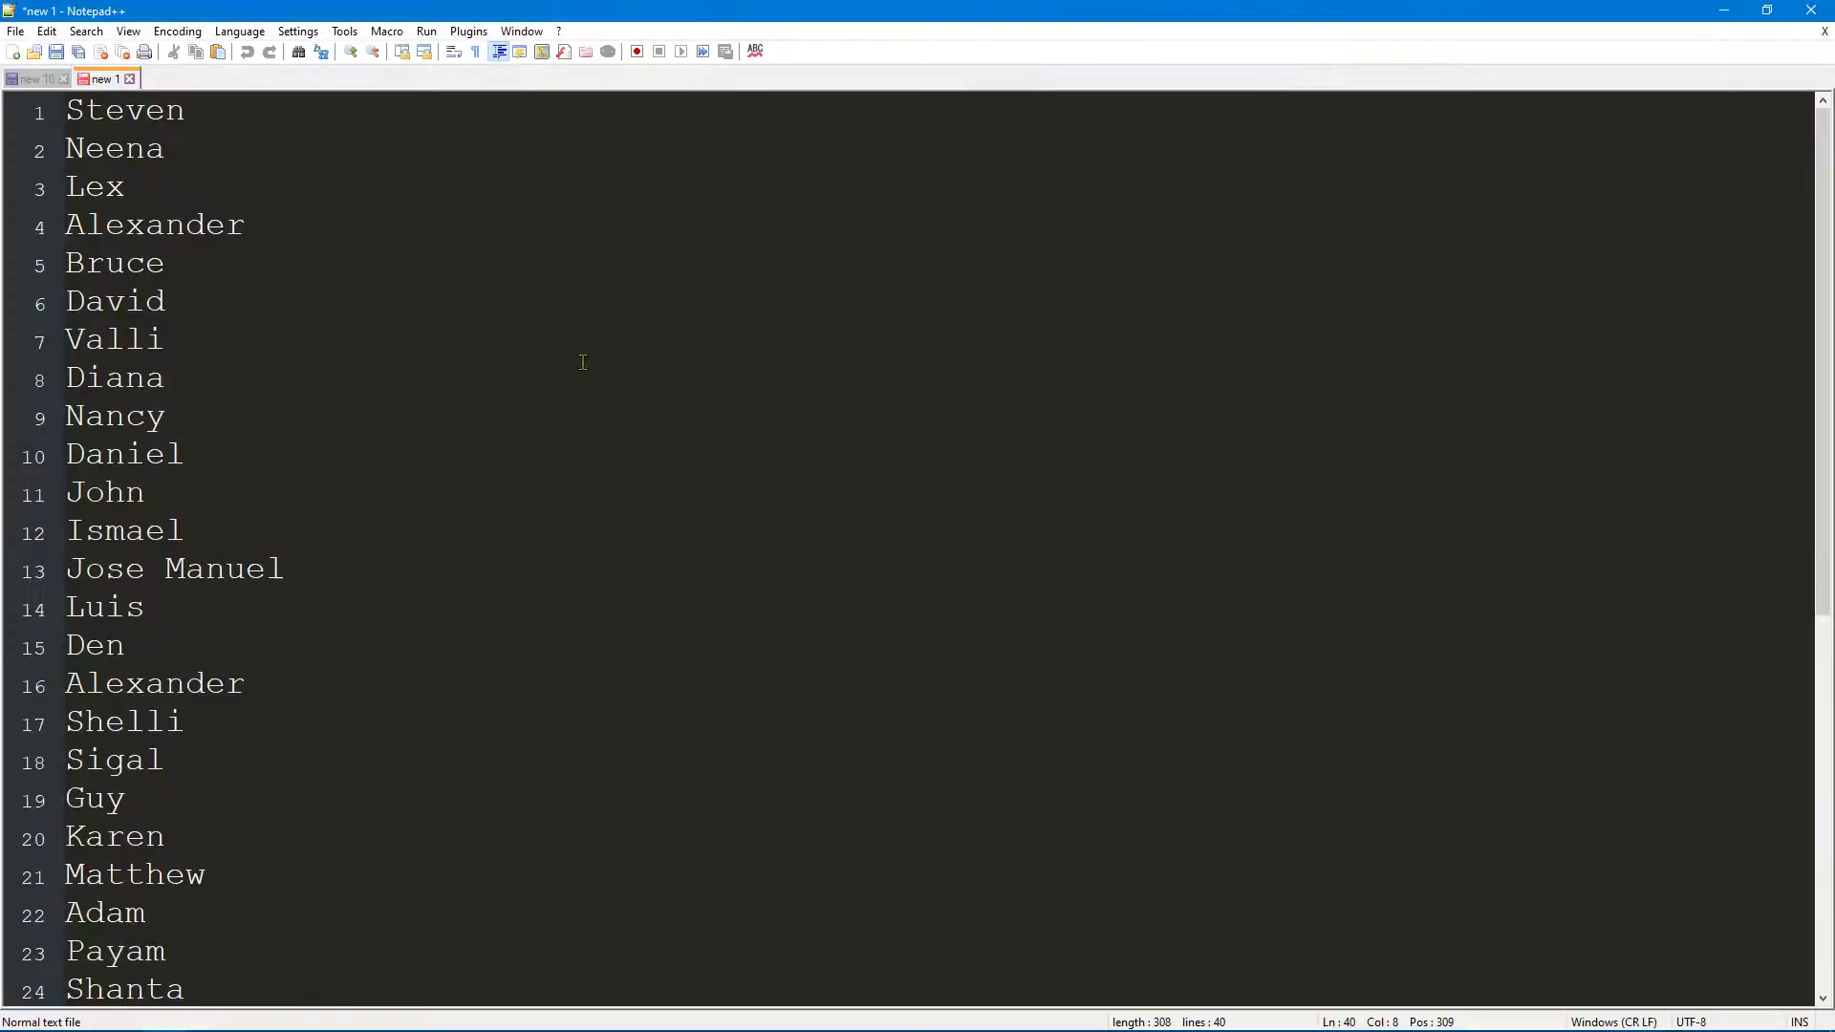
{"action": "scroll", "coordinate": [338, 753], "scroll_direction": "down", "scroll_amount": 5}
{"action": "scroll", "coordinate": [338, 772], "scroll_direction": "up", "scroll_amount": 6}
{"action": "scroll", "coordinate": [431, 589], "scroll_direction": "down", "scroll_amount": 8}
{"action": "scroll", "coordinate": [369, 915], "scroll_direction": "up", "scroll_amount": 4}
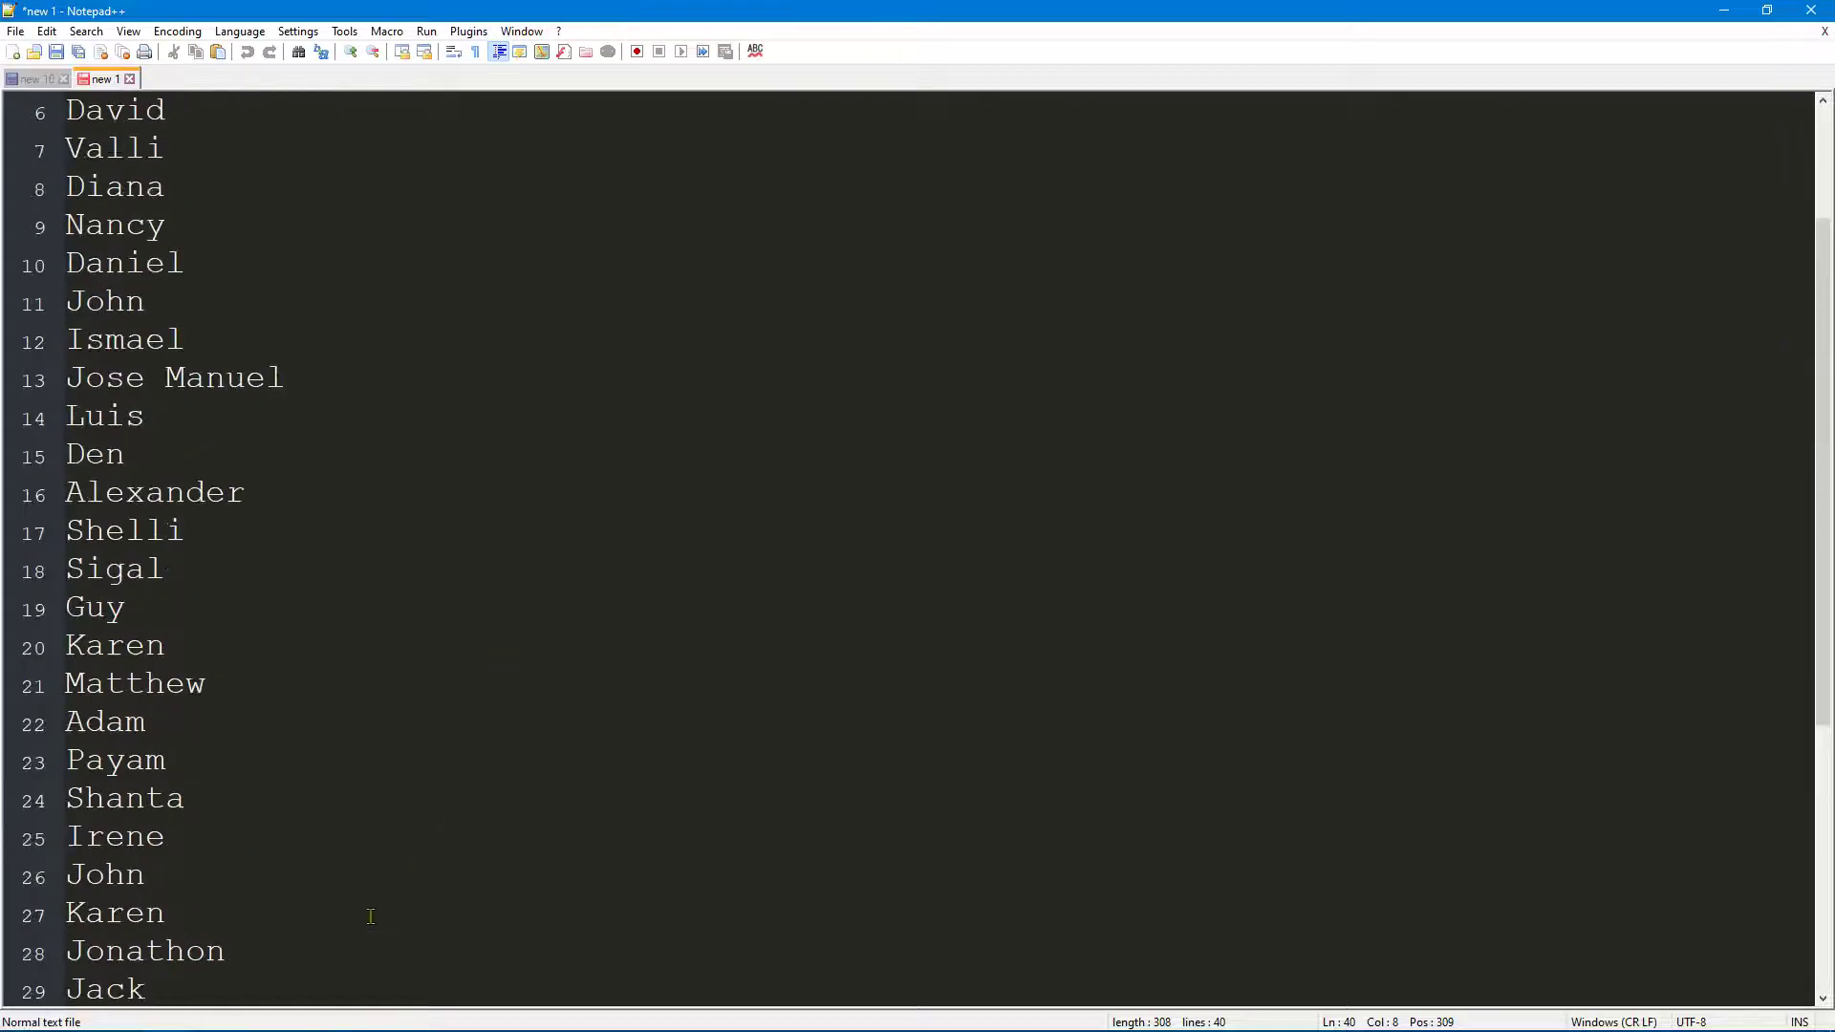
{"action": "scroll", "coordinate": [371, 915], "scroll_direction": "up", "scroll_amount": 3}
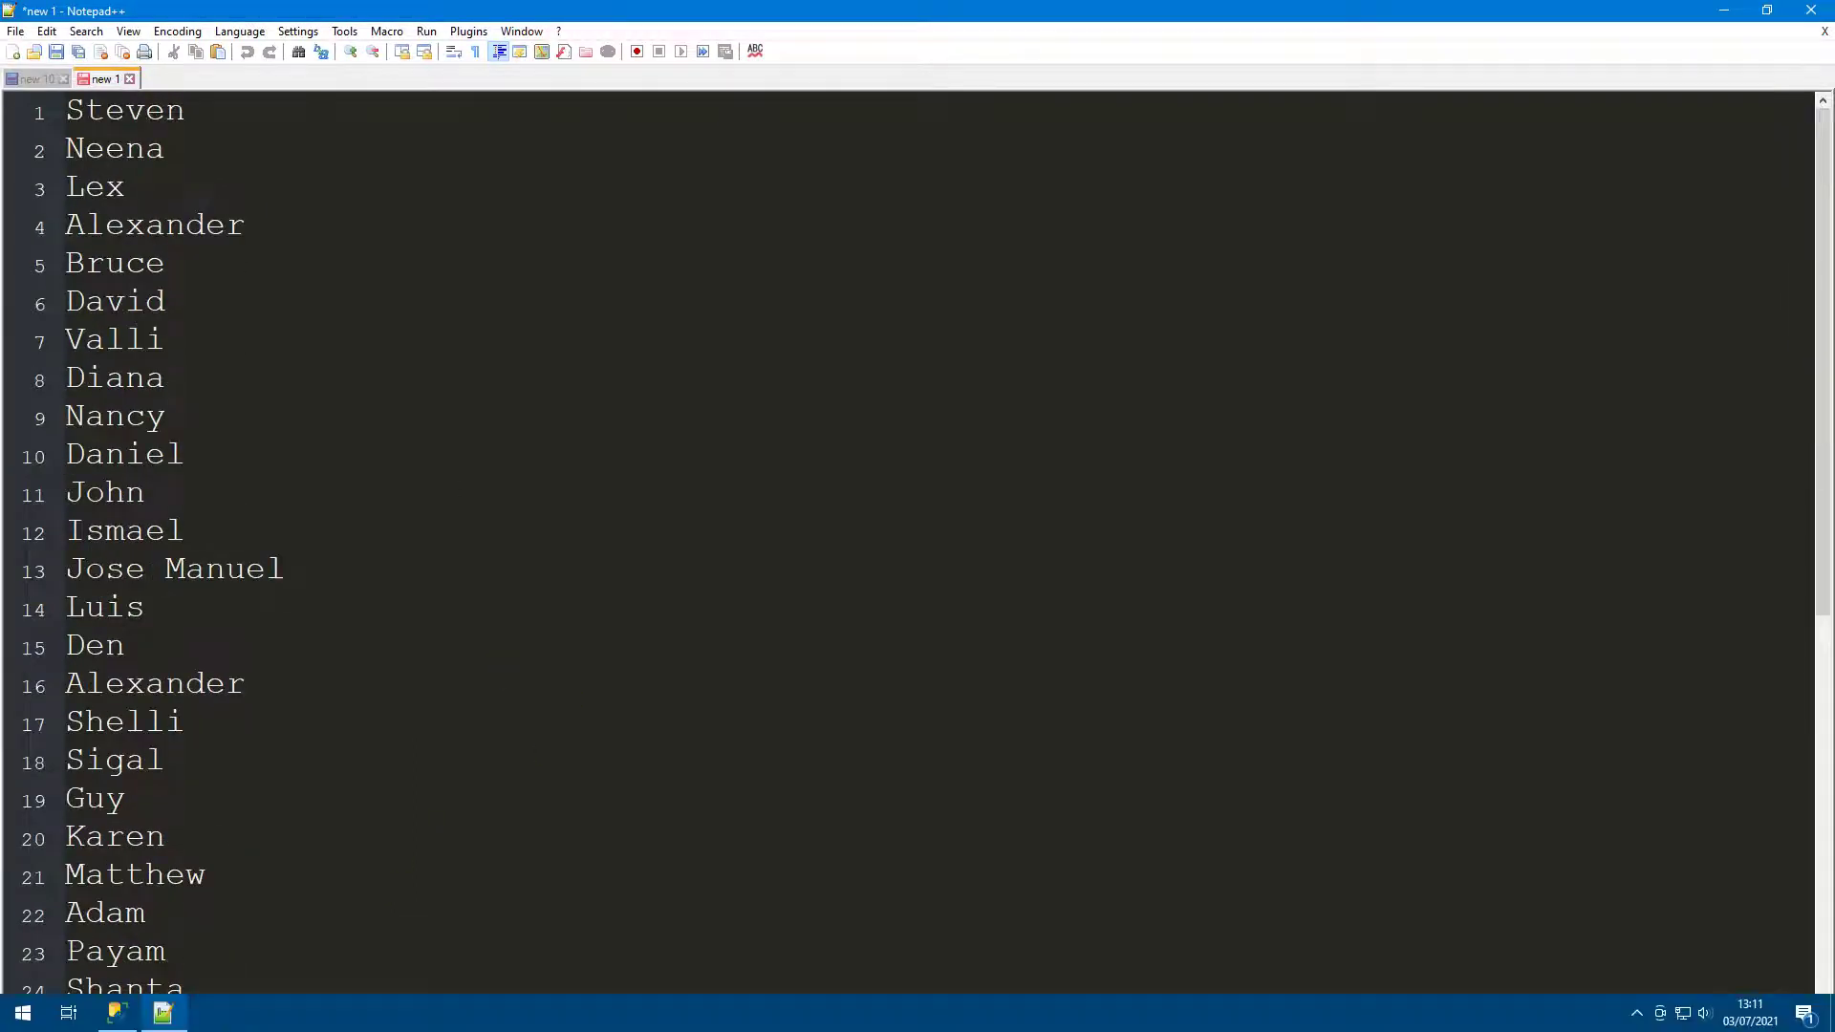
{"action": "left_click", "coordinate": [116, 1013]}
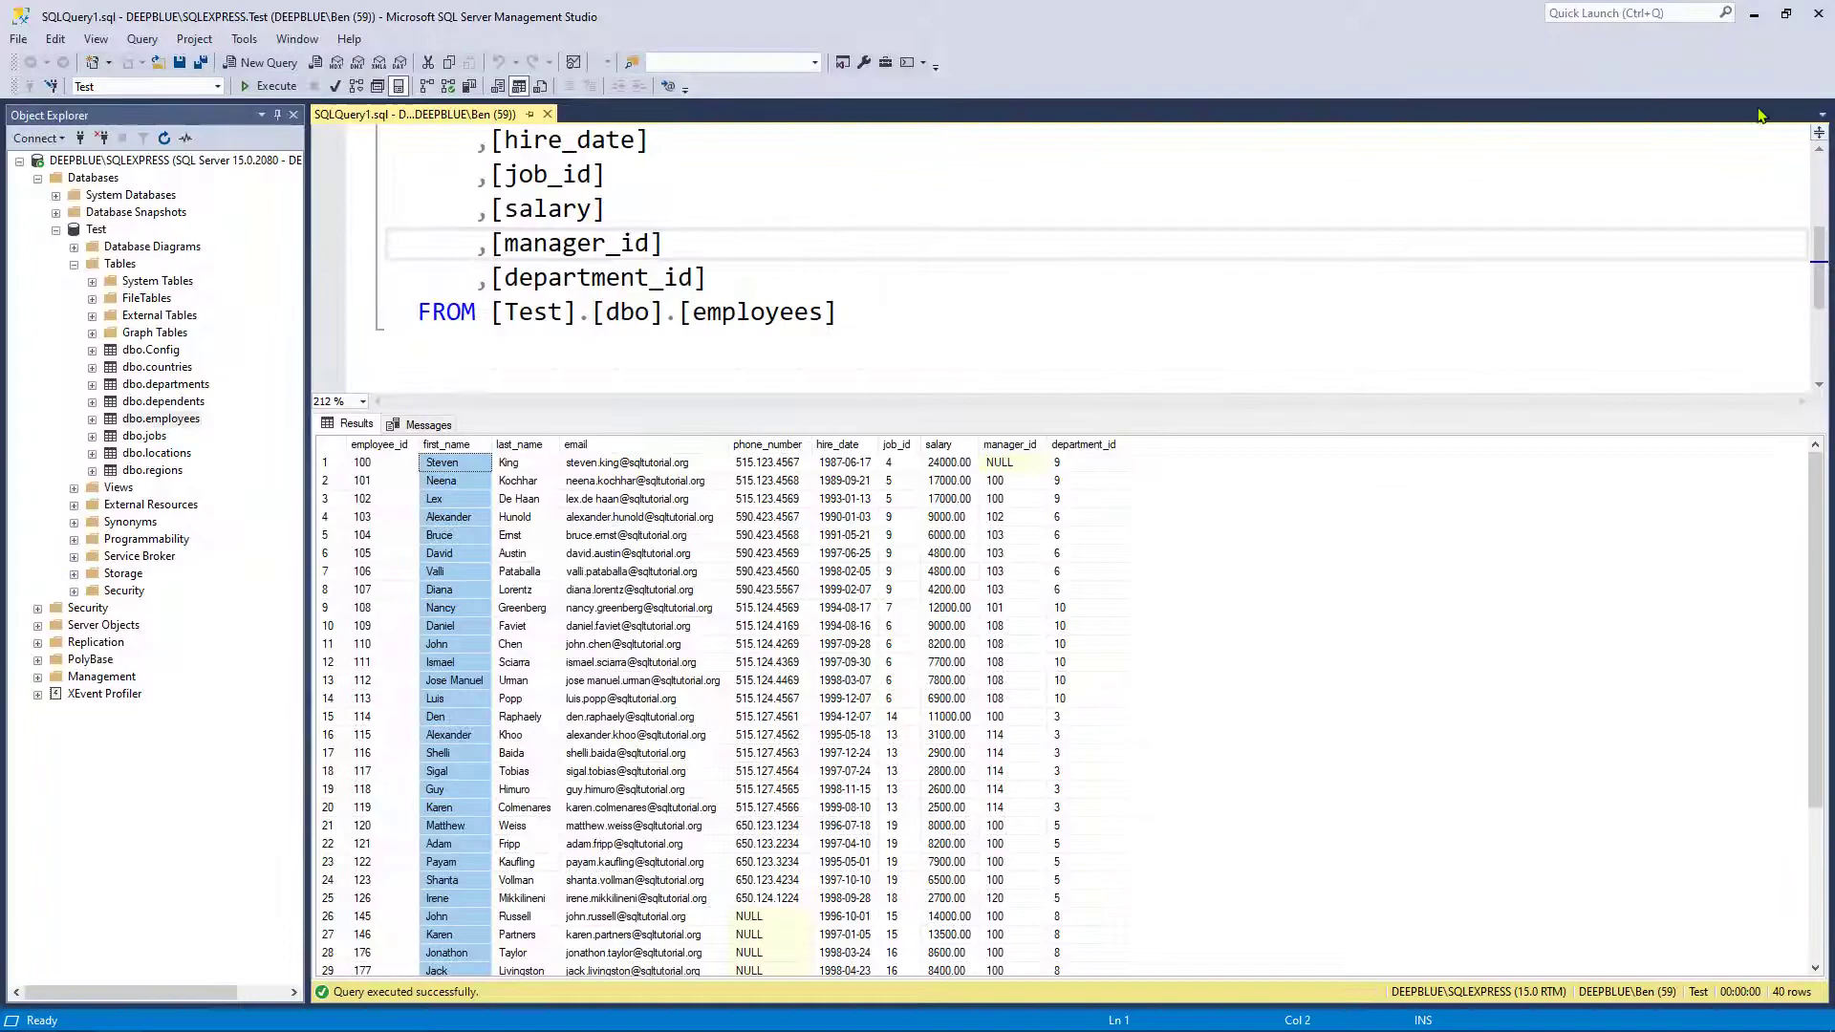
{"action": "left_click", "coordinate": [1756, 15]}
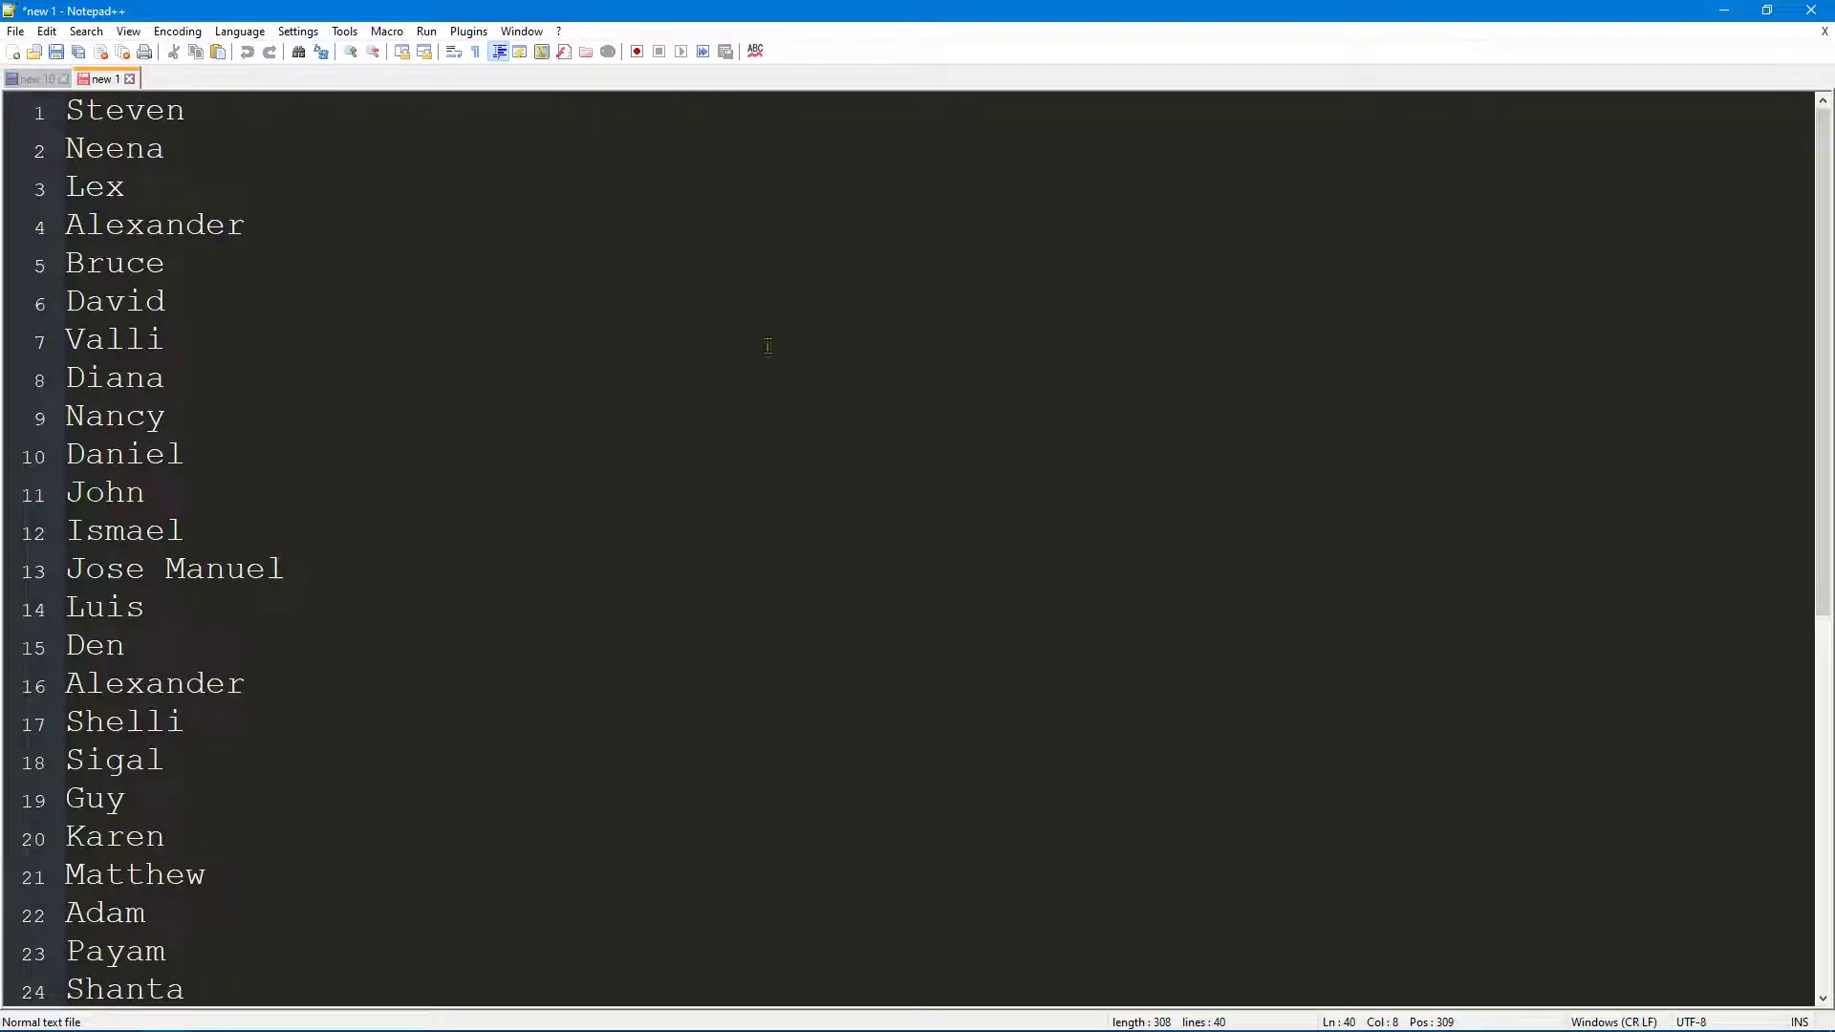
{"action": "left_click", "coordinate": [418, 632]}
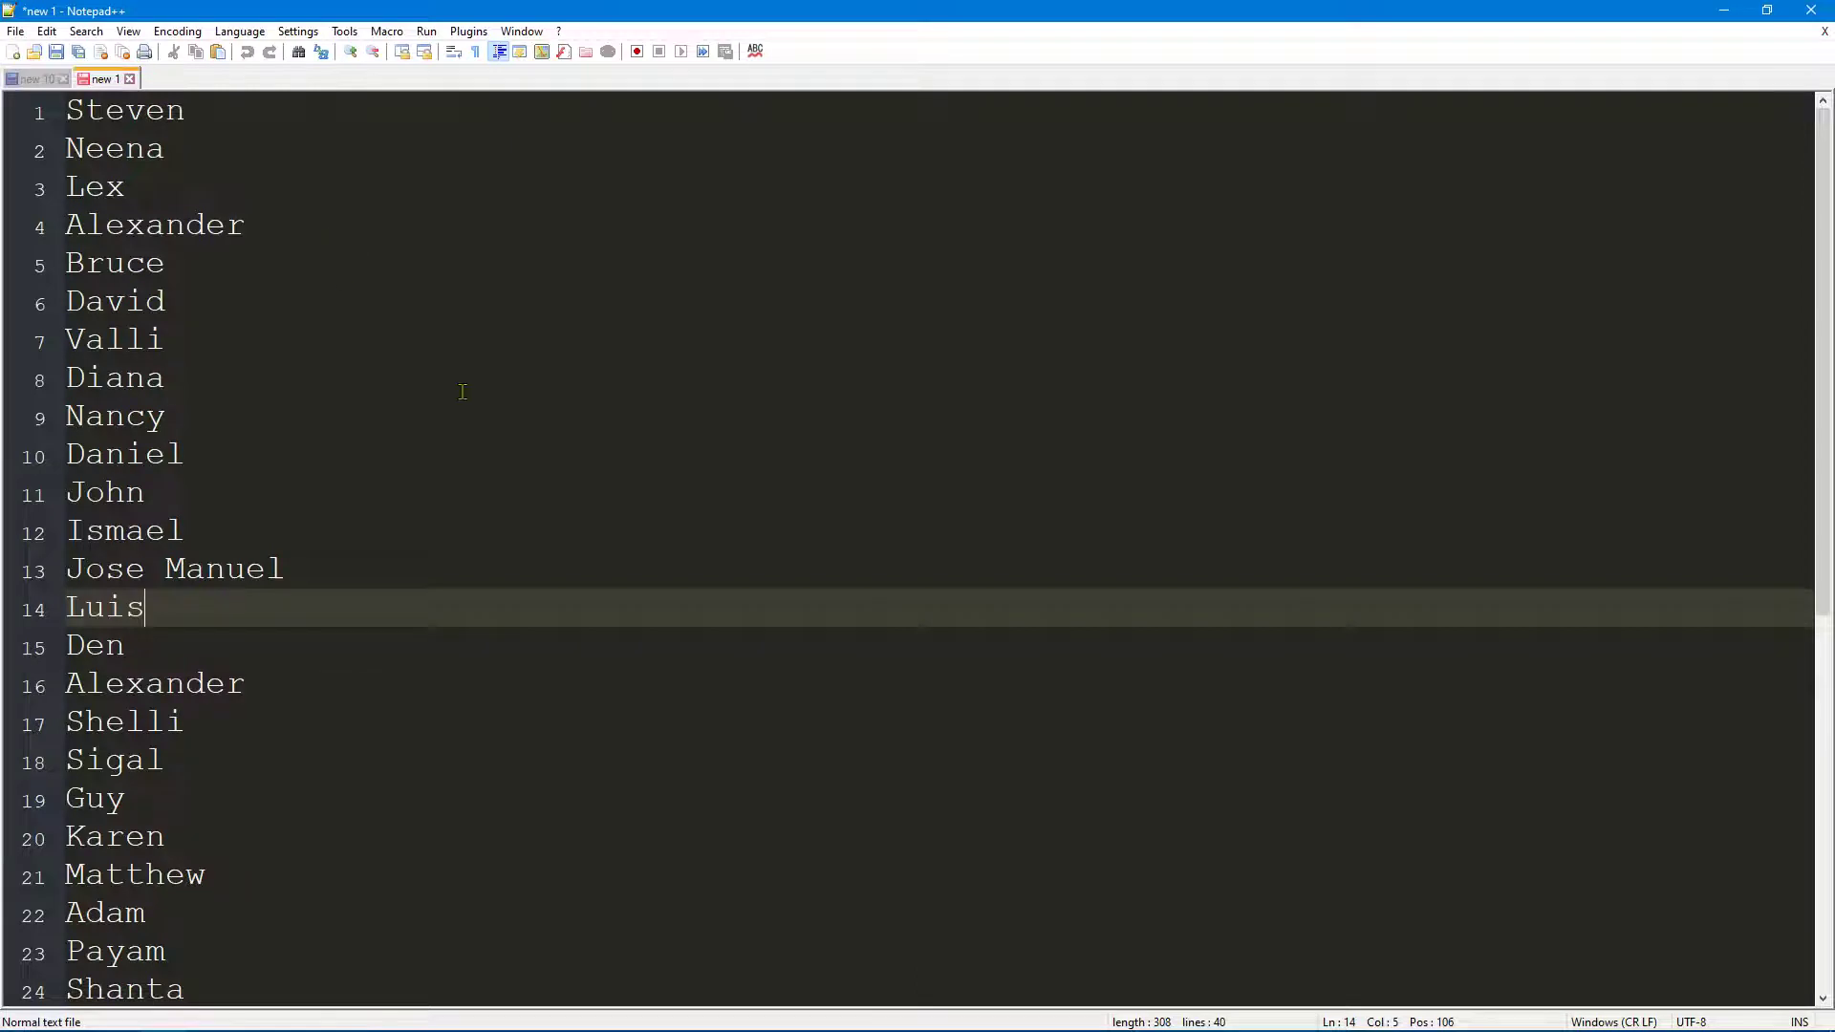
{"action": "scroll", "coordinate": [462, 392], "scroll_direction": "down", "scroll_amount": 6}
{"action": "scroll", "coordinate": [367, 689], "scroll_direction": "down", "scroll_amount": 2}
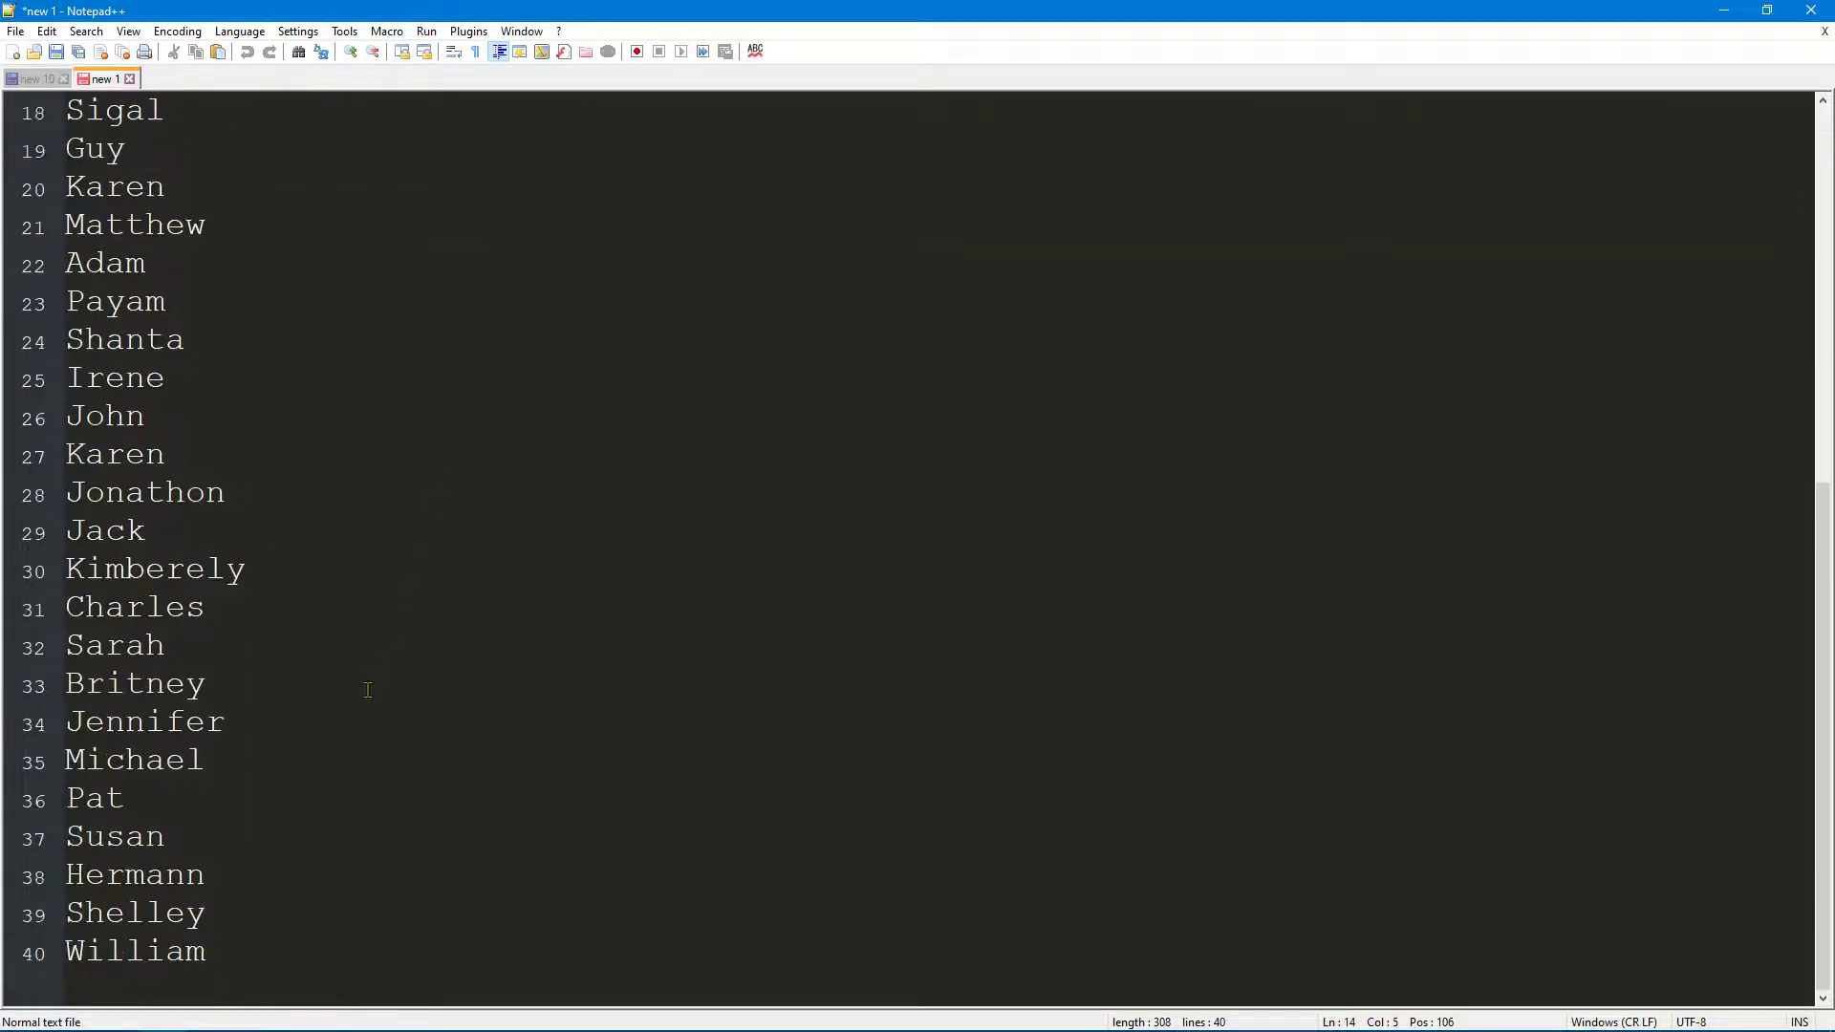
{"action": "scroll", "coordinate": [367, 690], "scroll_direction": "up", "scroll_amount": 6}
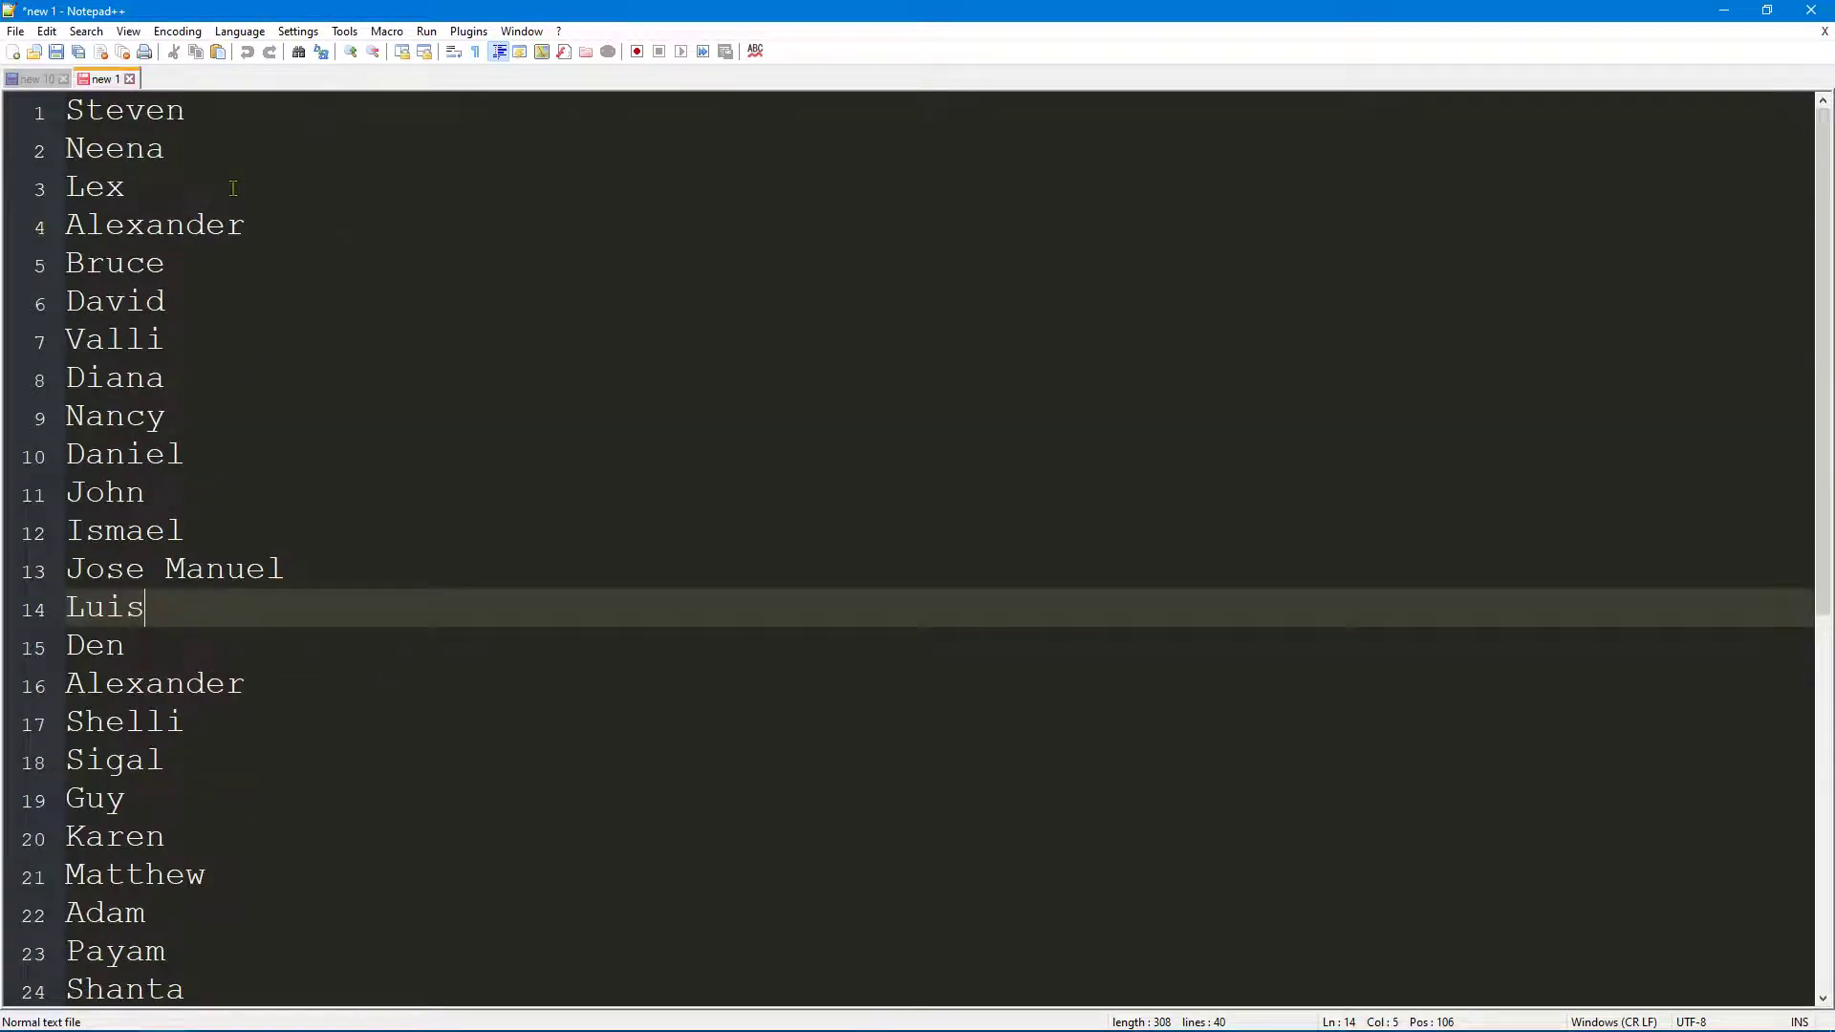
- Sort the 40 names lexicographically ascending so the list starts Adam, Alexander, Alexander, Britney
{"action": "left_click", "coordinate": [48, 31]}
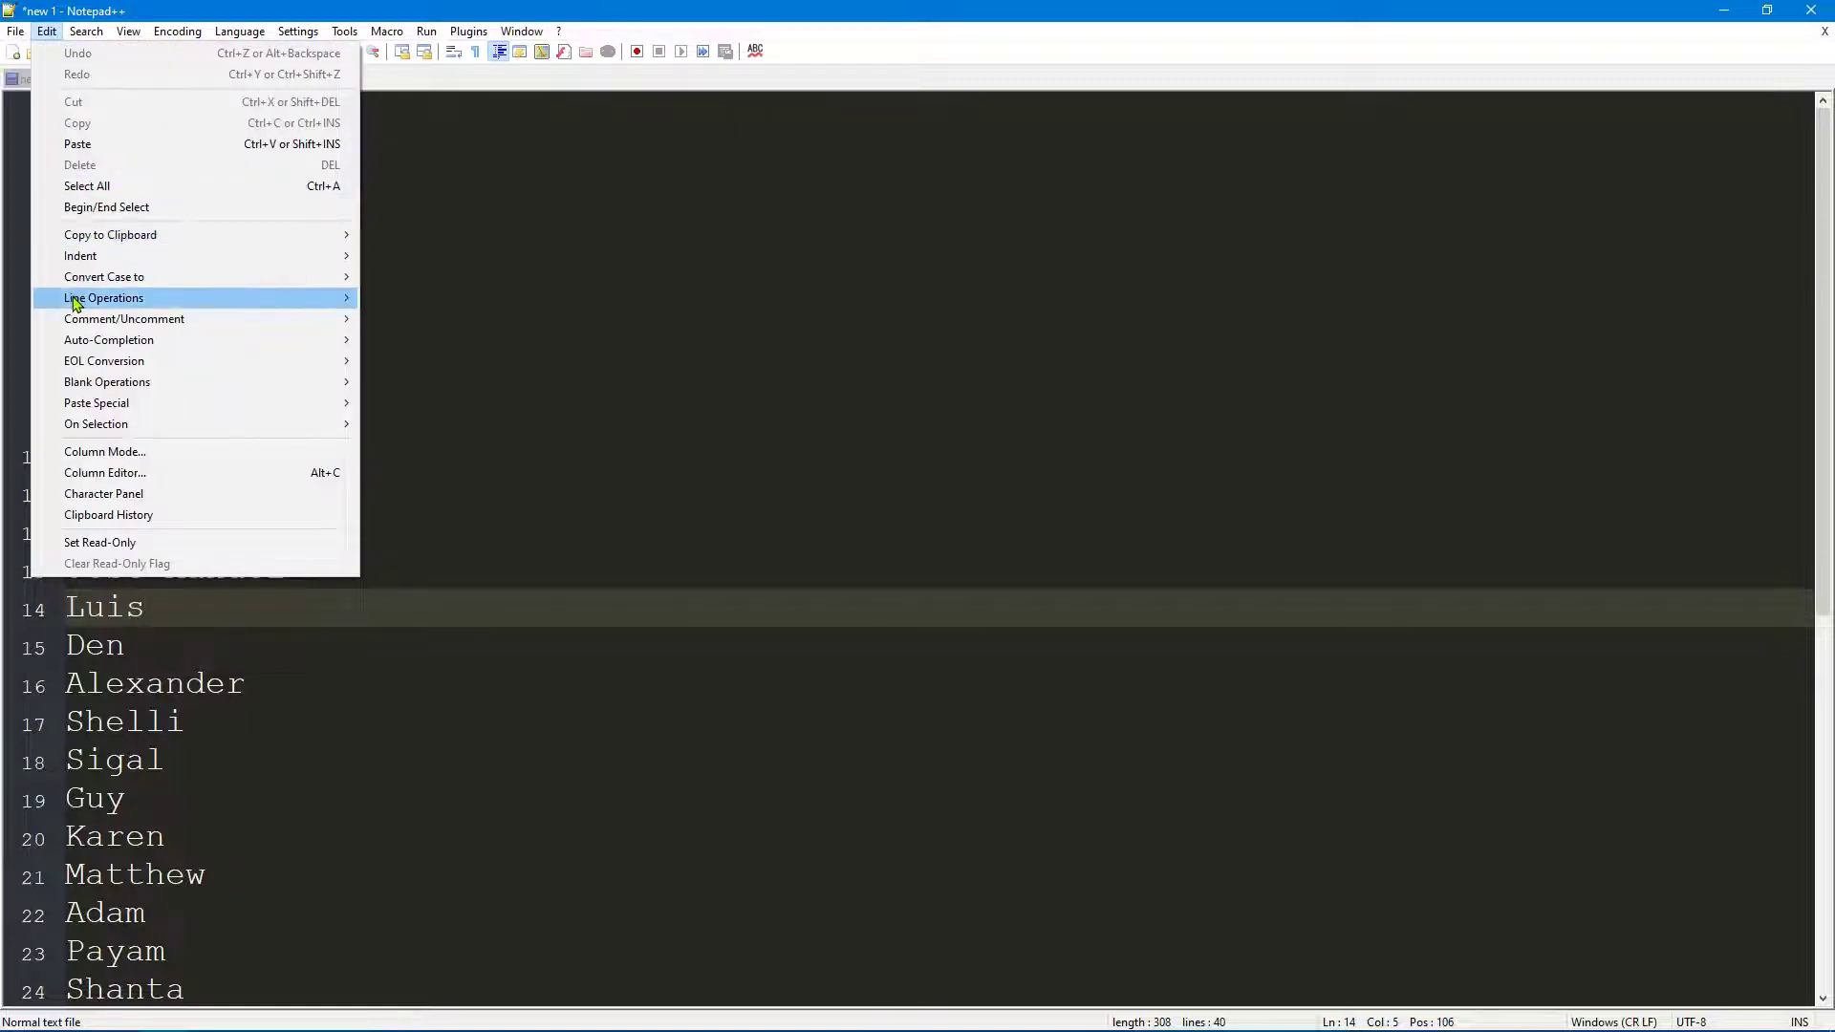
{"action": "mouse_move", "coordinate": [103, 298]}
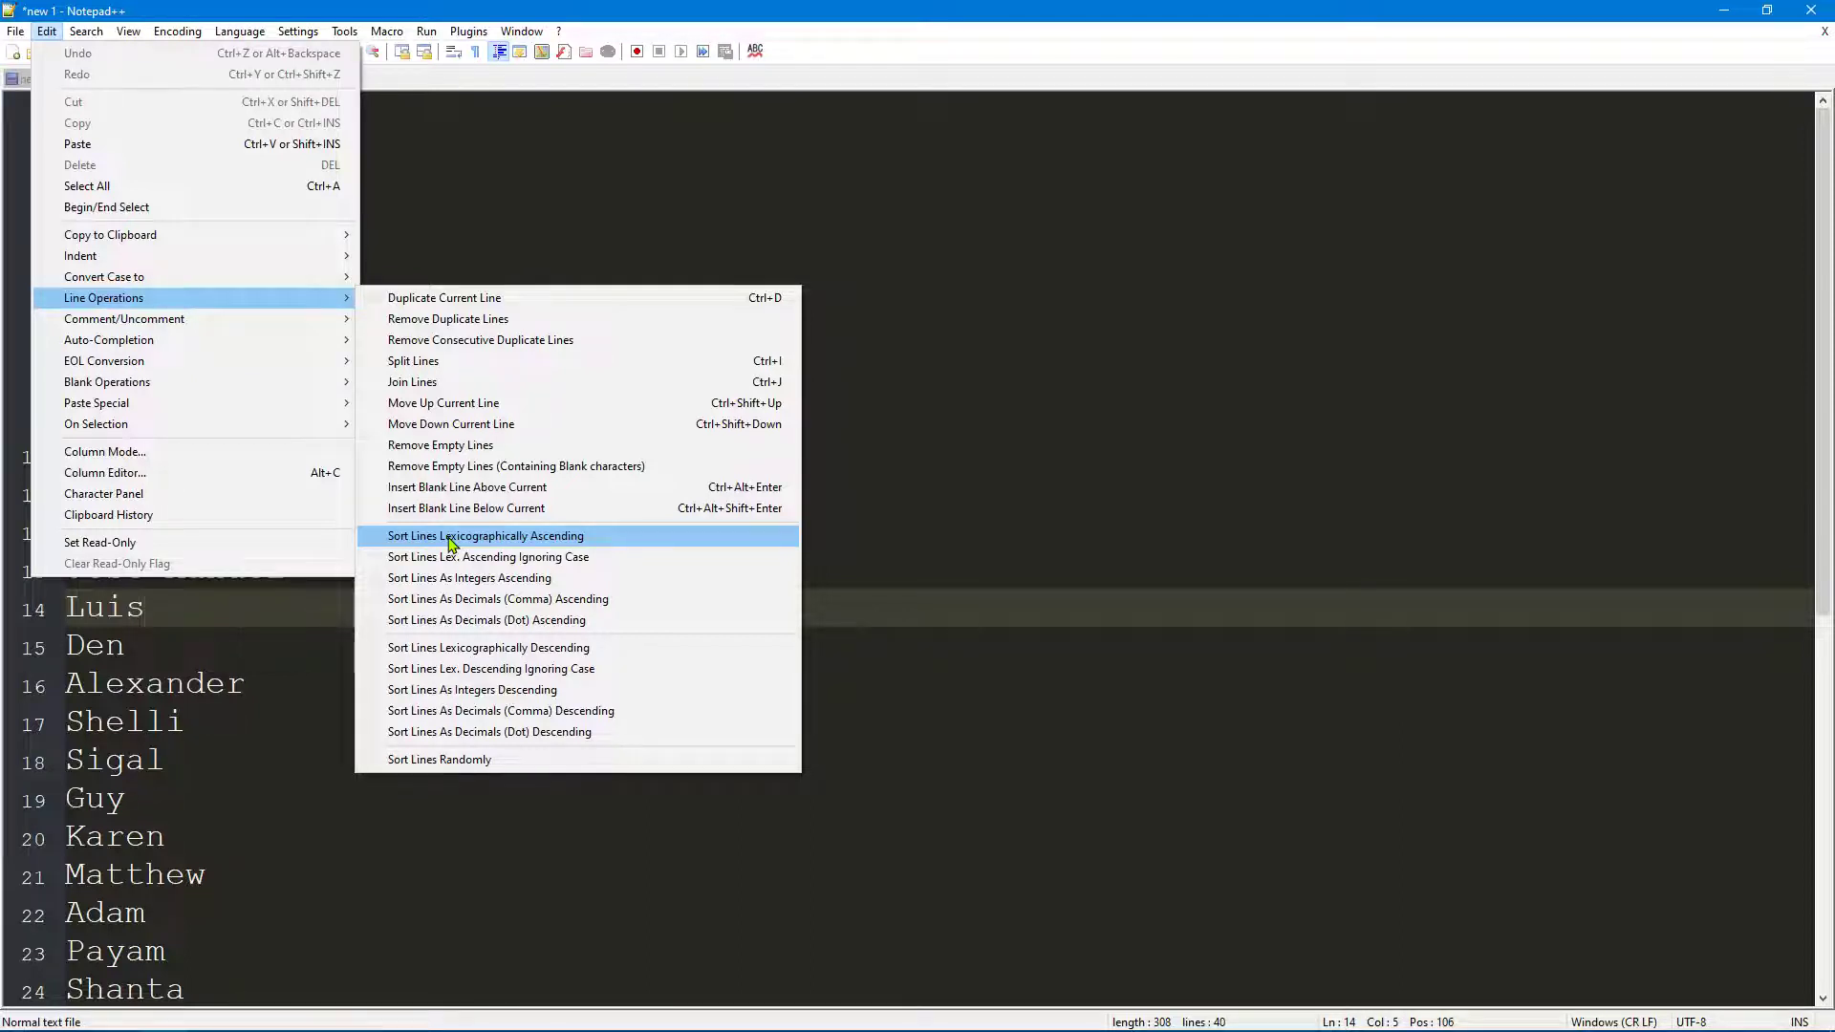
{"action": "left_click", "coordinate": [481, 542]}
{"action": "scroll", "coordinate": [473, 688], "scroll_direction": "down", "scroll_amount": 5}
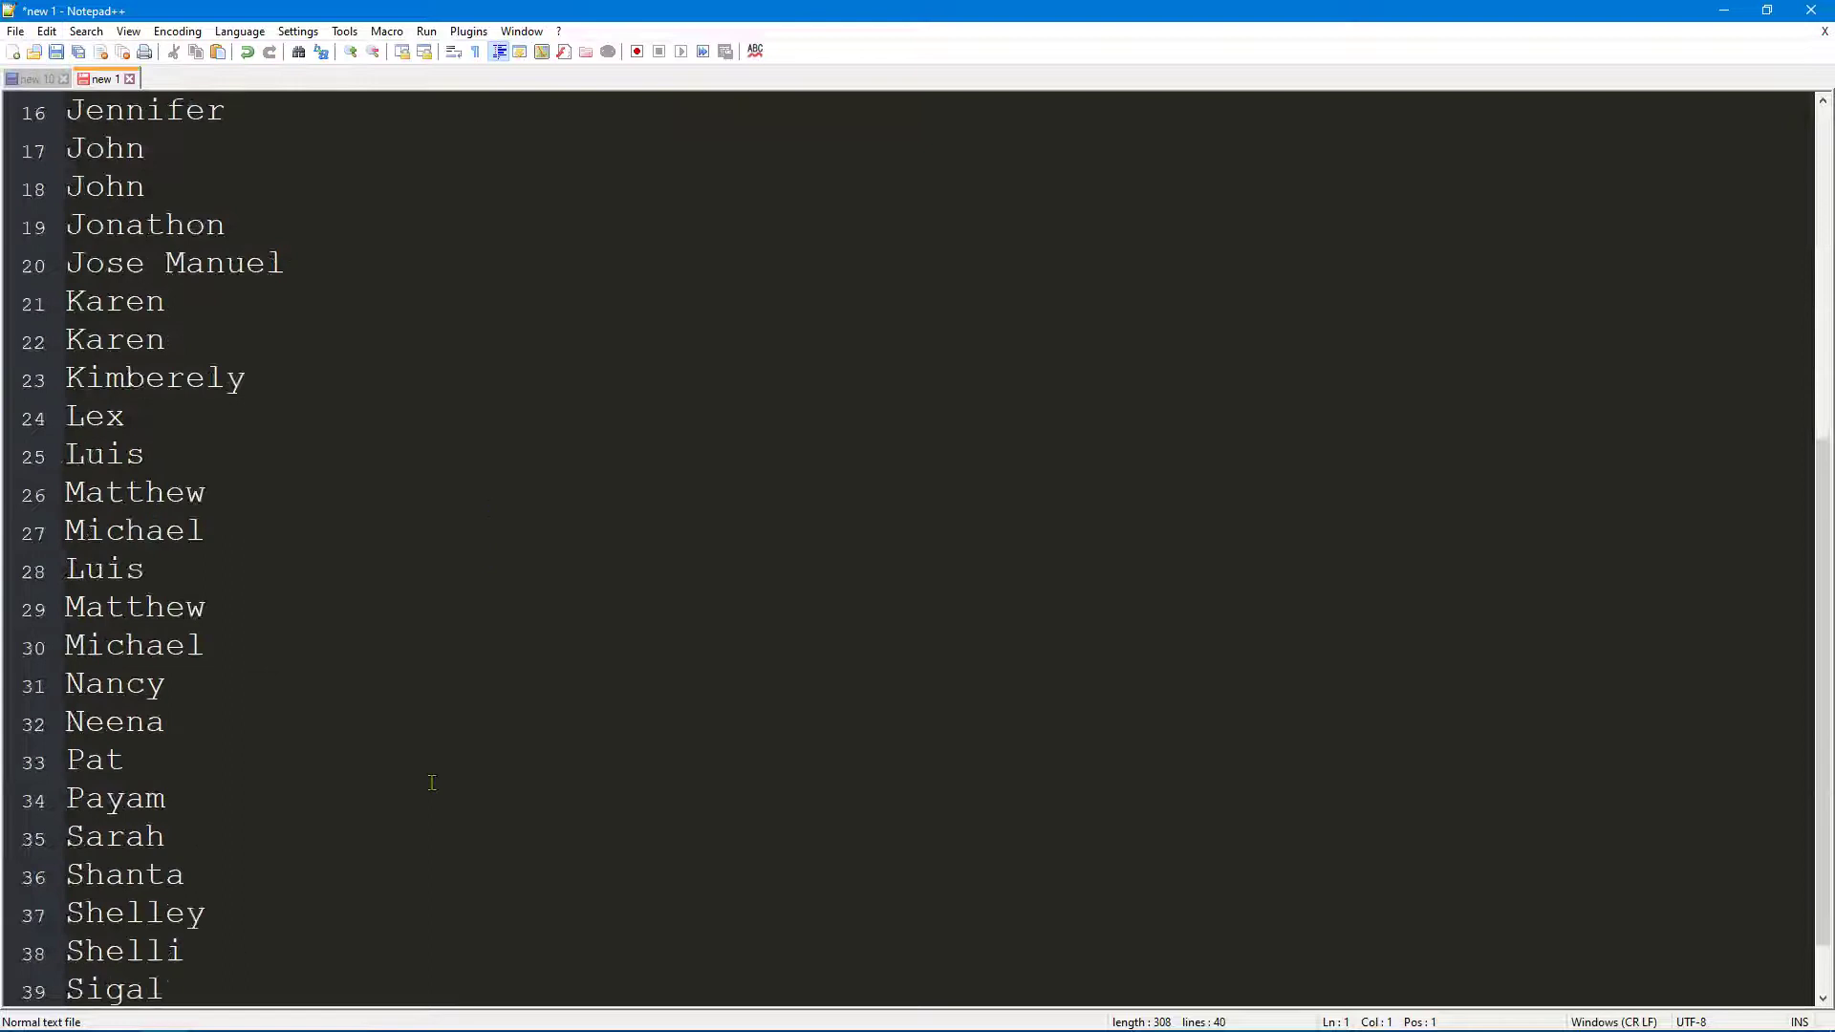
{"action": "scroll", "coordinate": [431, 804], "scroll_direction": "down", "scroll_amount": 2}
{"action": "left_click", "coordinate": [281, 958]}
{"action": "scroll", "coordinate": [287, 860], "scroll_direction": "up", "scroll_amount": 7}
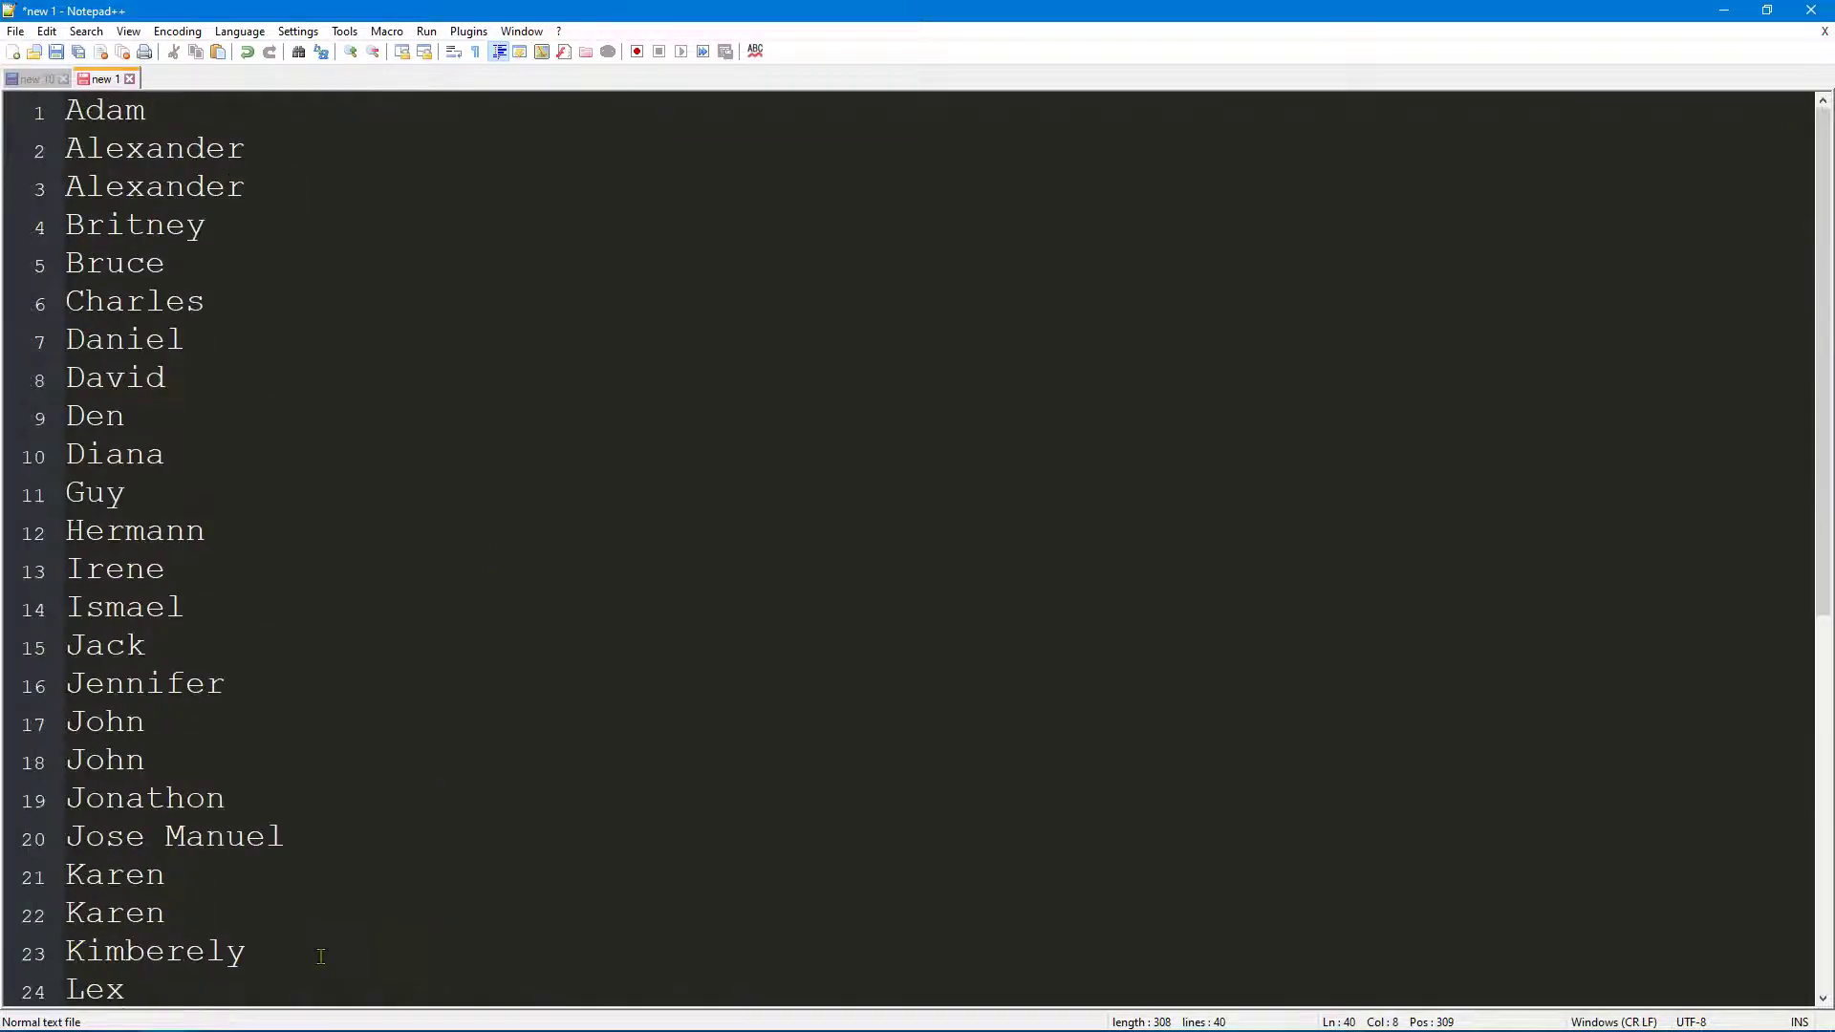
- Sort the 40 names lexicographically descending, running from William down to Adam
{"action": "left_click", "coordinate": [86, 30]}
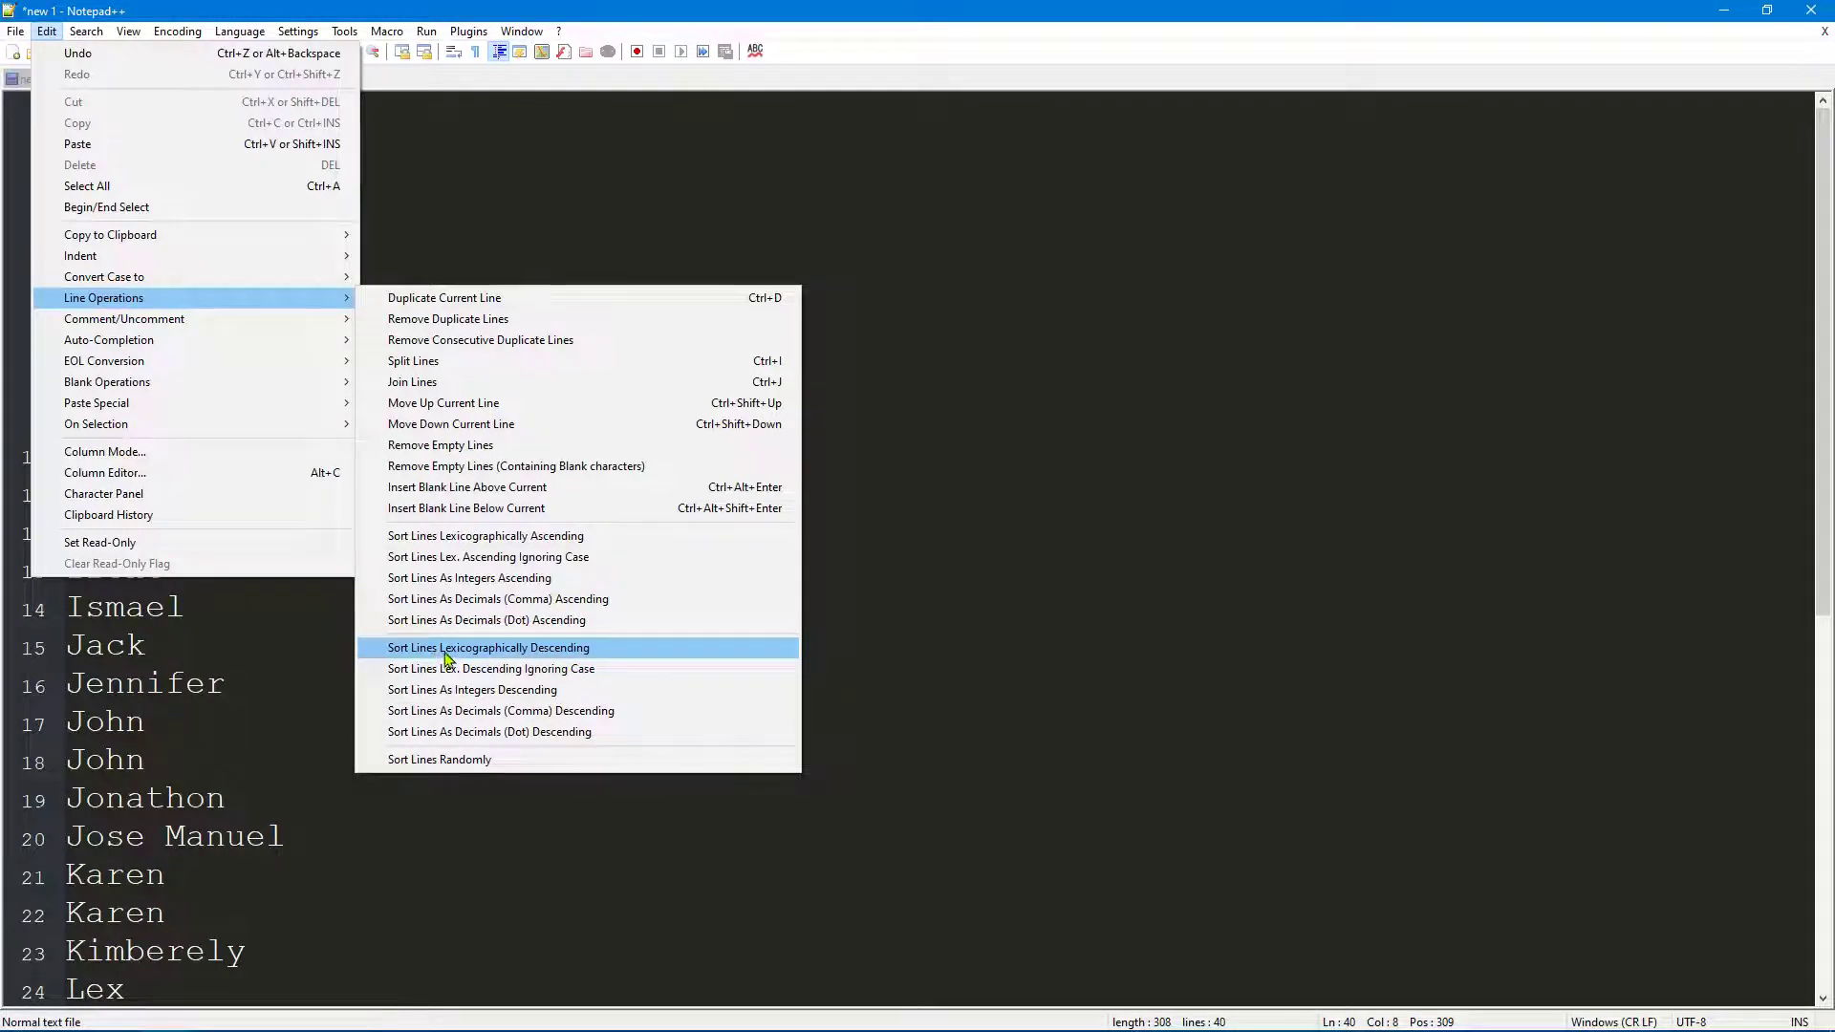
{"action": "left_click", "coordinate": [543, 648]}
{"action": "scroll", "coordinate": [555, 663], "scroll_direction": "down", "scroll_amount": 5}
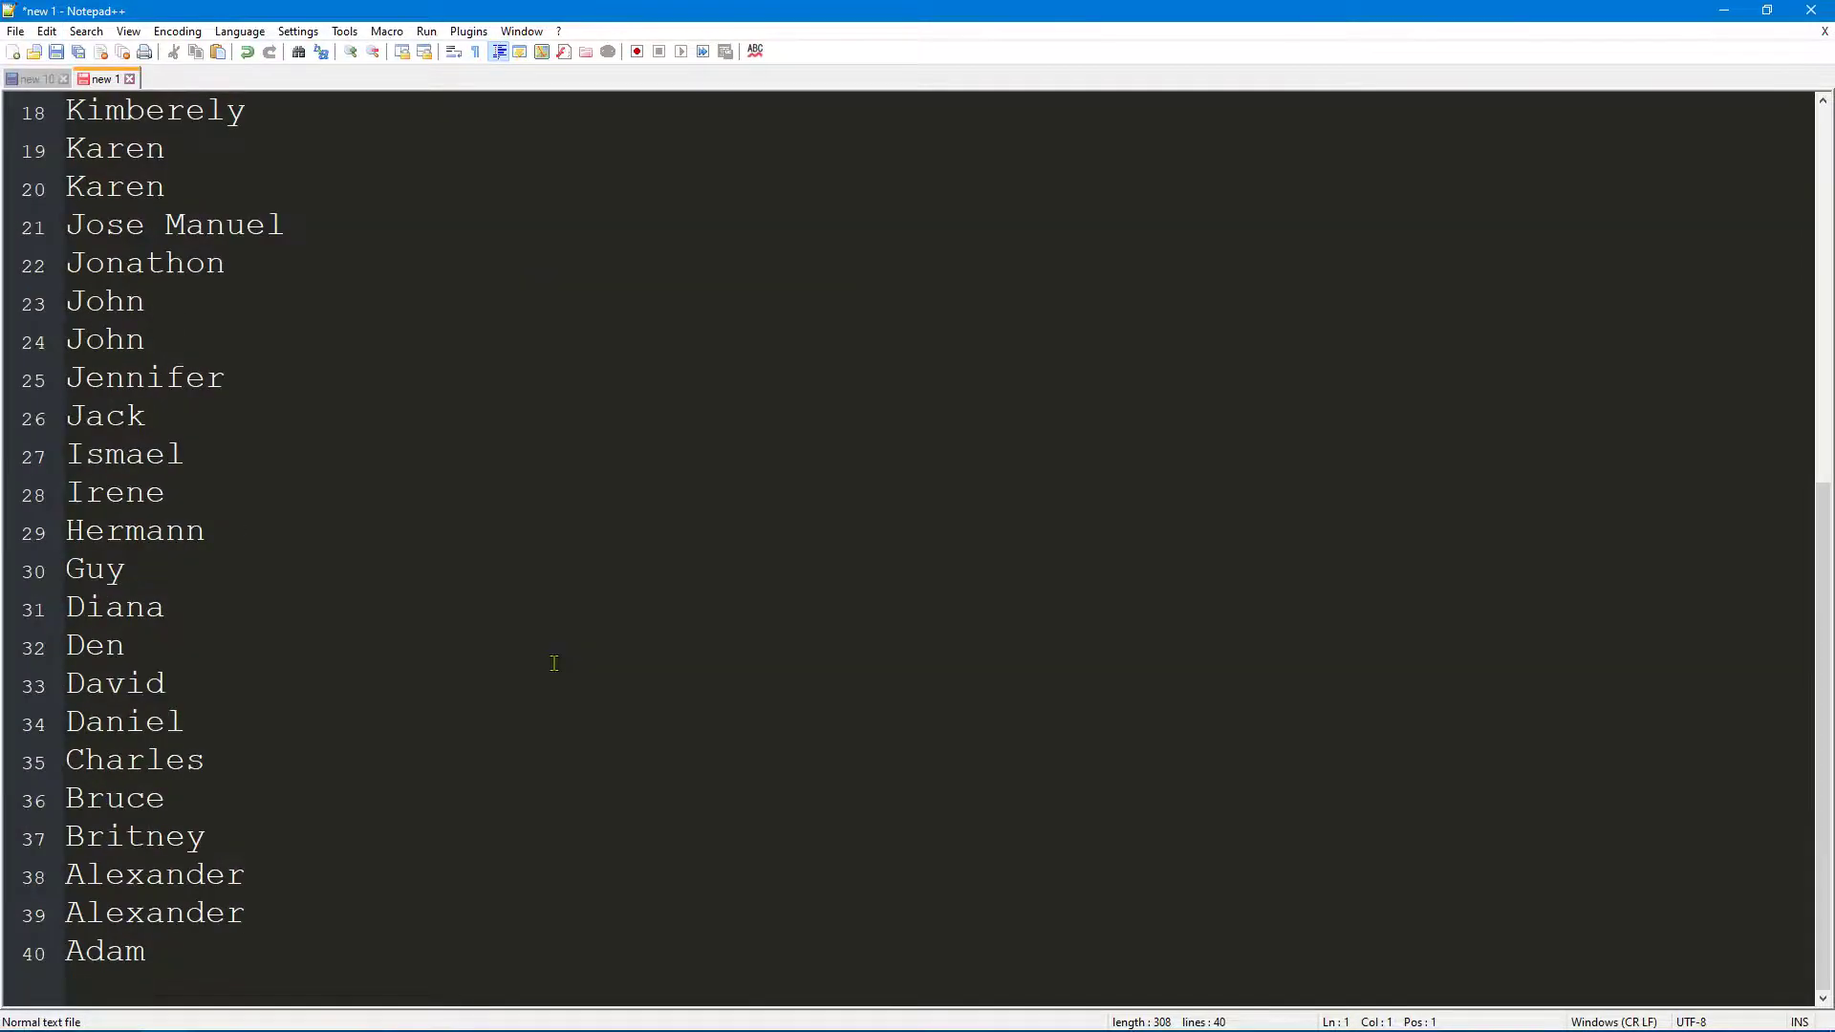
{"action": "left_click", "coordinate": [300, 947]}
{"action": "scroll", "coordinate": [381, 933], "scroll_direction": "up", "scroll_amount": 5}
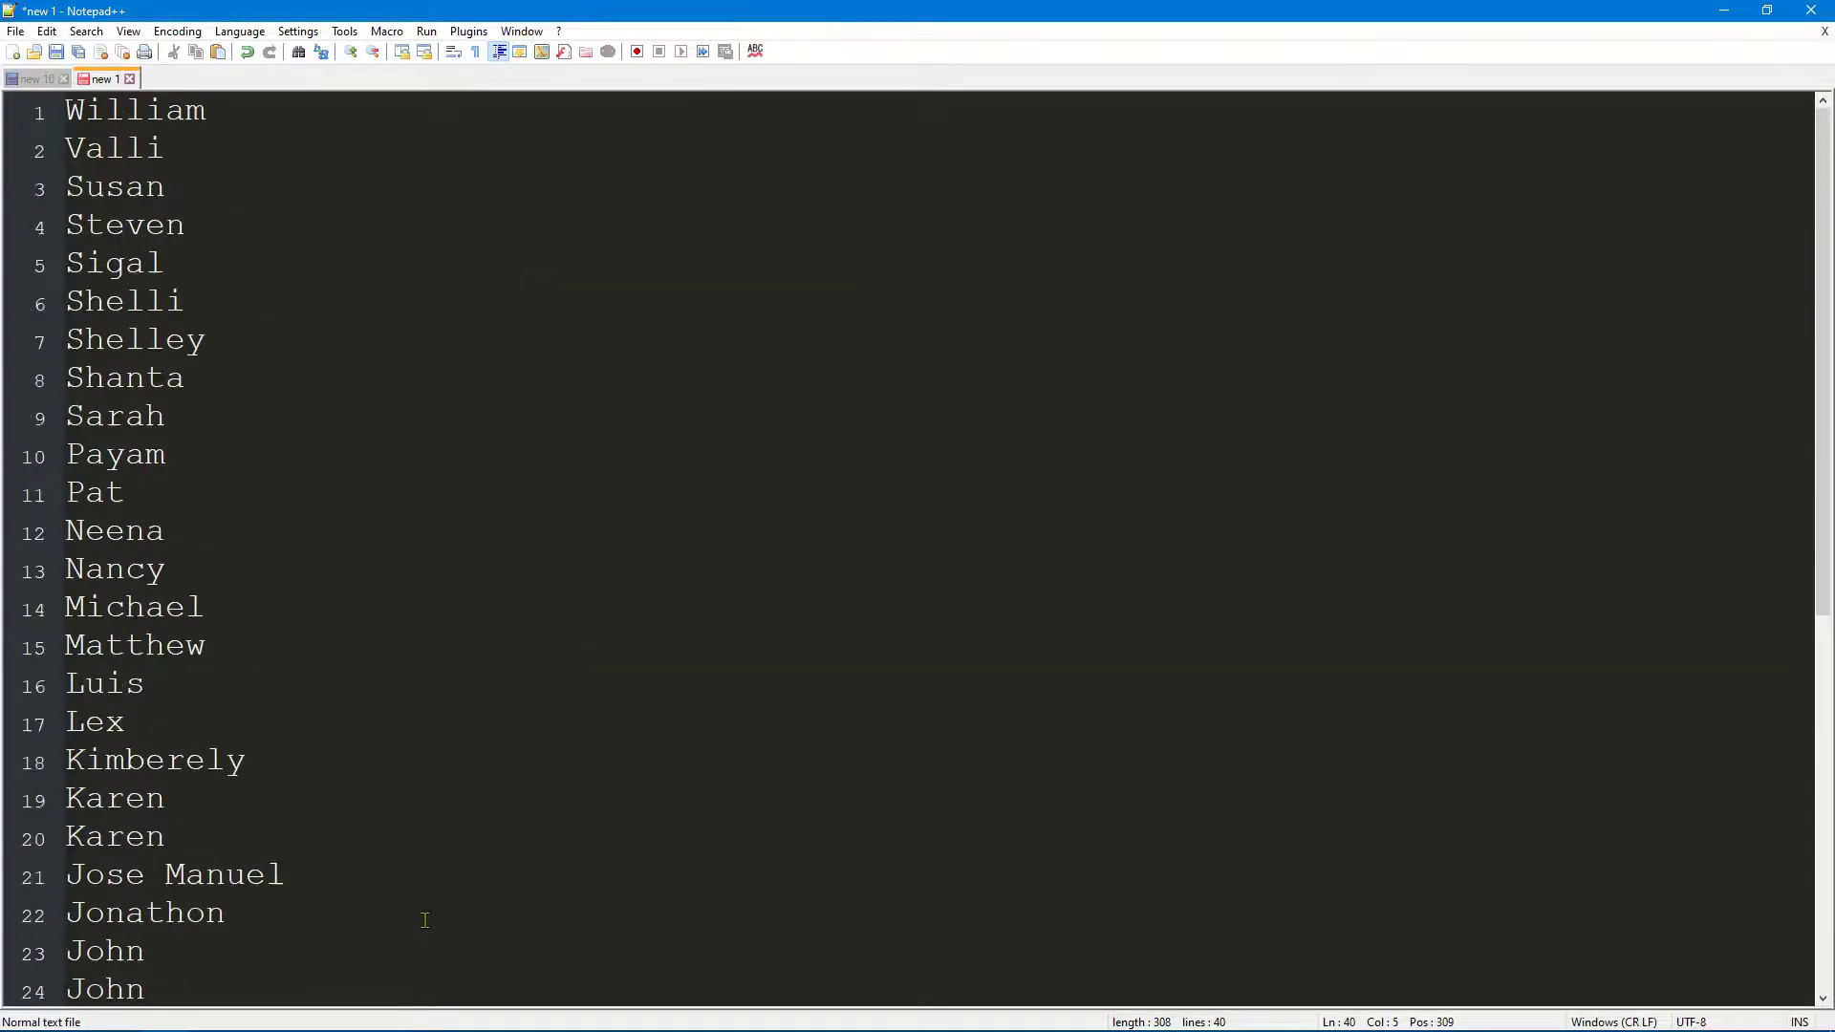